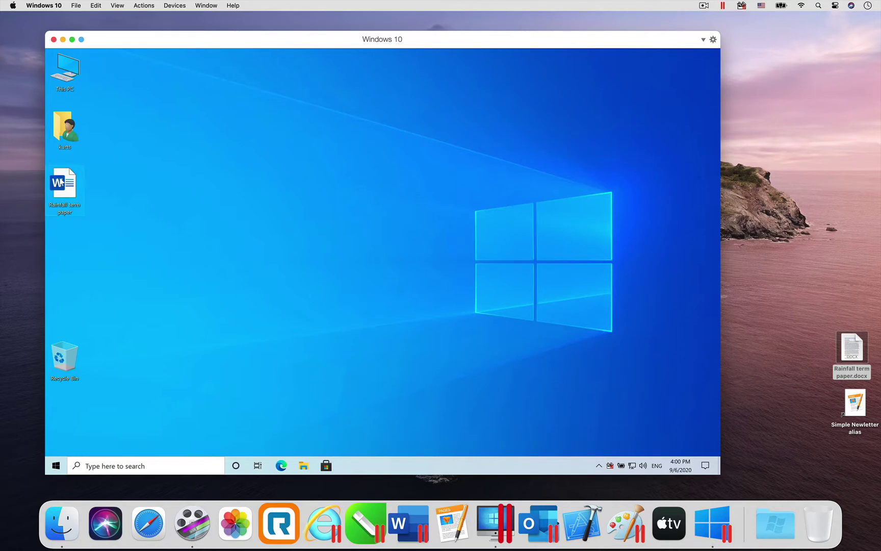
Open the Rainfall term paper from the Windows desktop in Word and reposition and enlarge its window to show more of the page.
right_click(60, 182)
click(80, 184)
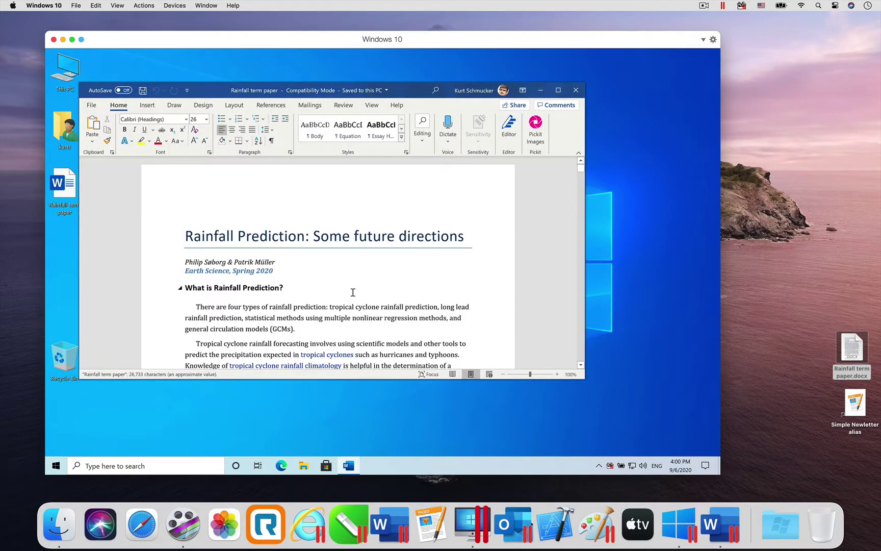
drag(420, 97, 403, 71)
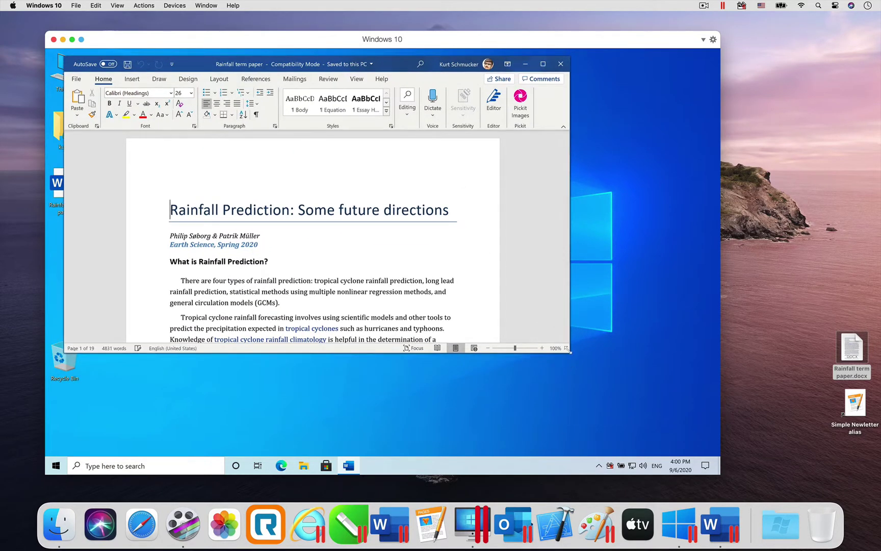
drag(569, 351, 571, 443)
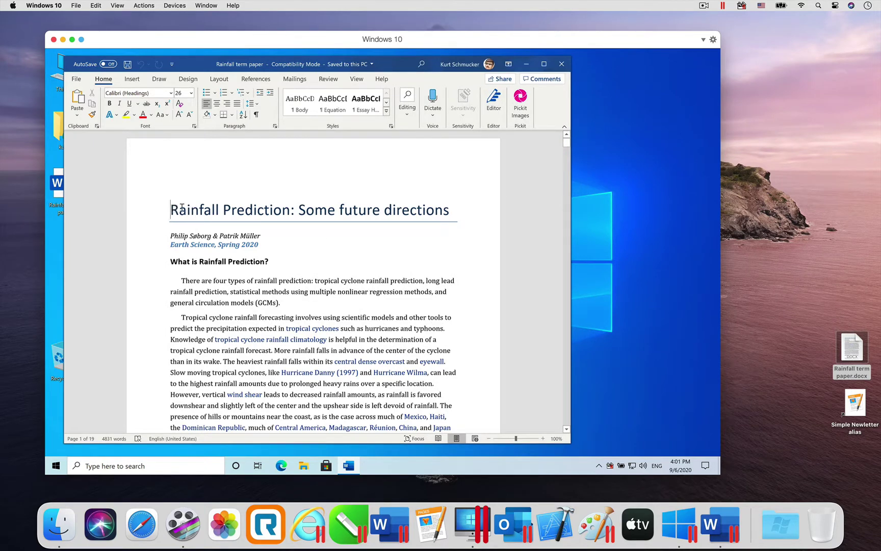
Copy the title "Rainfall Prediction: Some future directions" from the Word paper and paste it over the orange headline in the Simple Newletter Pages document.
drag(181, 208, 416, 205)
key(ctrl+c)
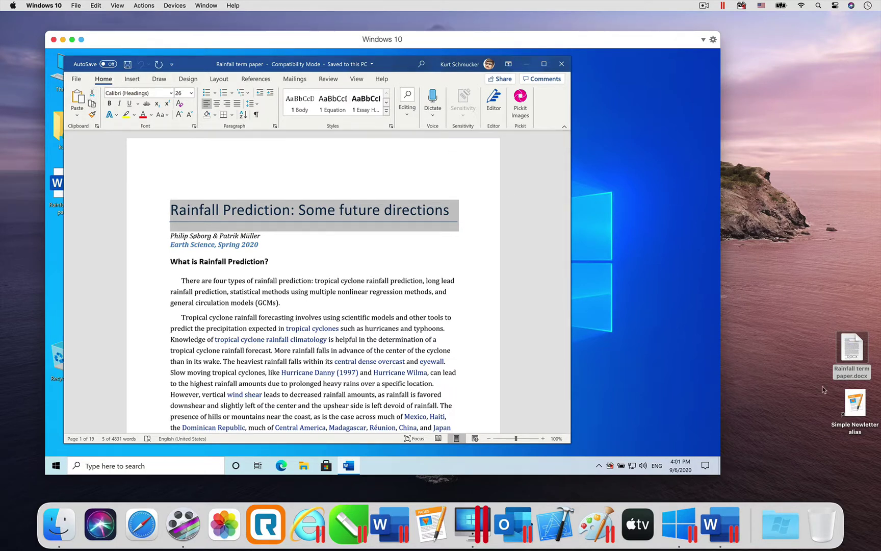
double_click(849, 402)
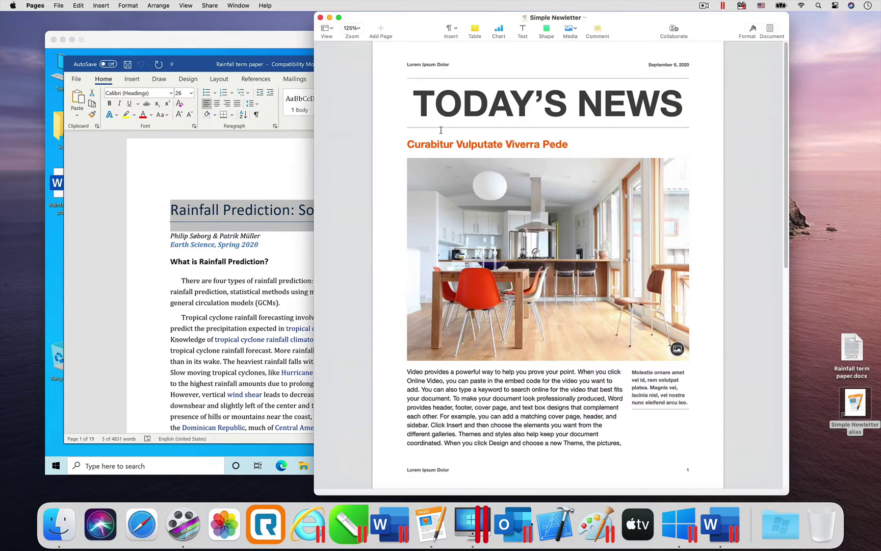
triple_click(435, 146)
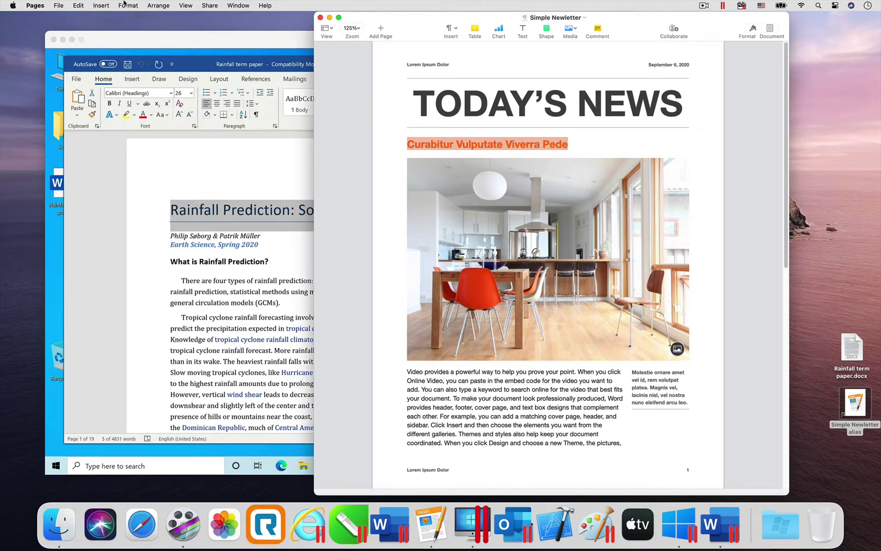
click(77, 5)
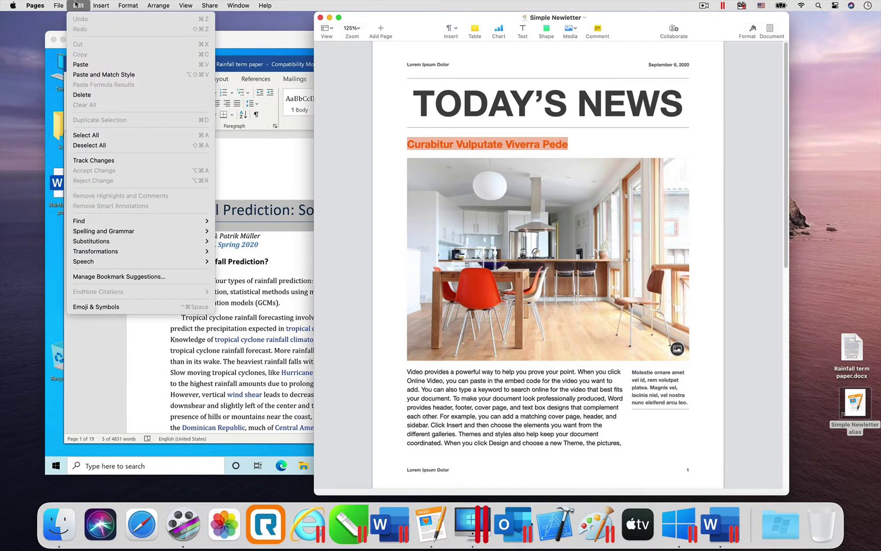
click(92, 65)
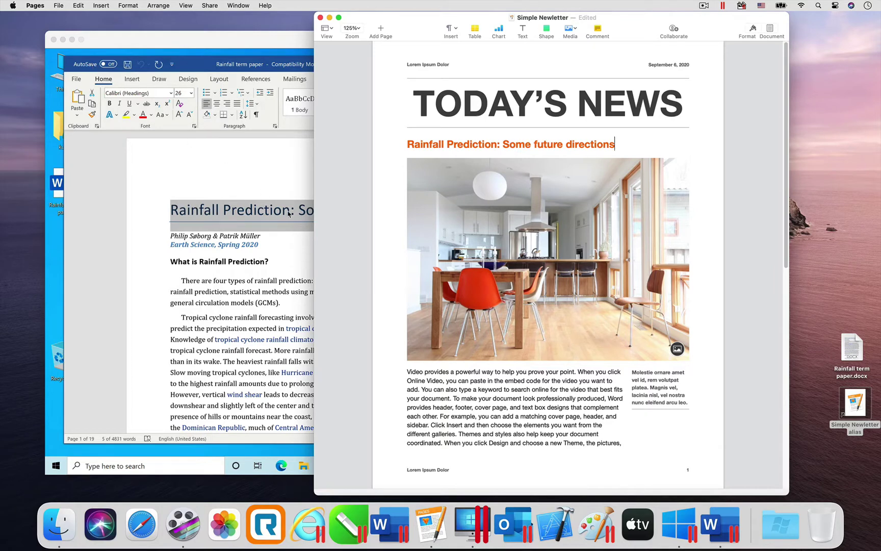
Copy the first eight lines of the newsletter's body text and paste them into the Word paper before the "Tropical cyclone rainfall forecasting" paragraph.
double_click(429, 373)
drag(409, 372, 602, 431)
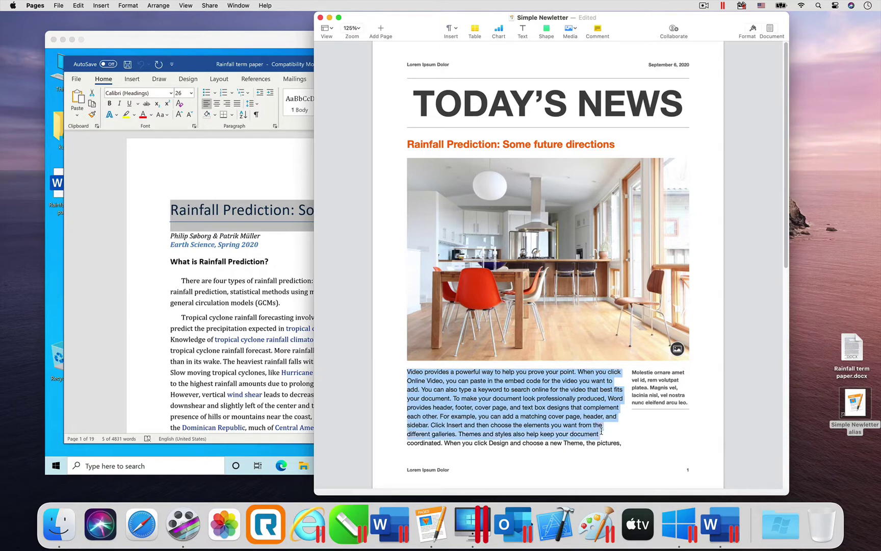
right_click(485, 382)
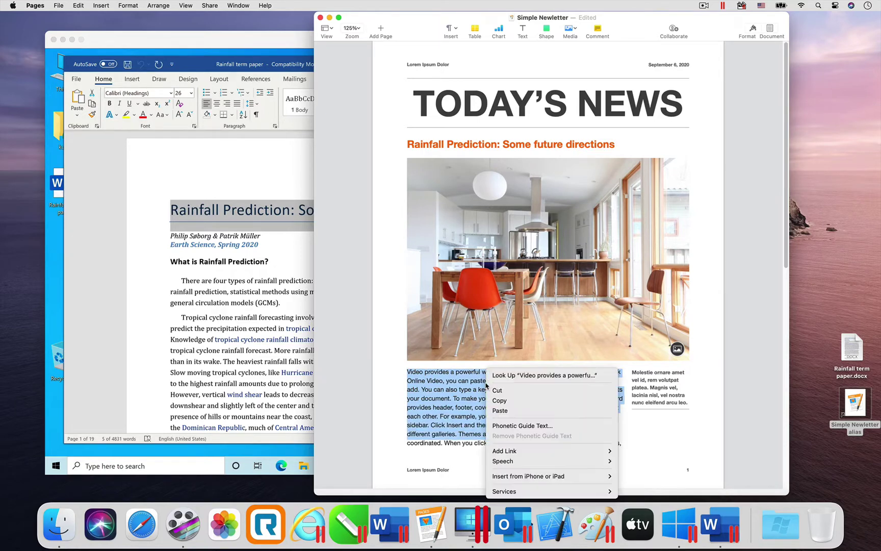
click(500, 402)
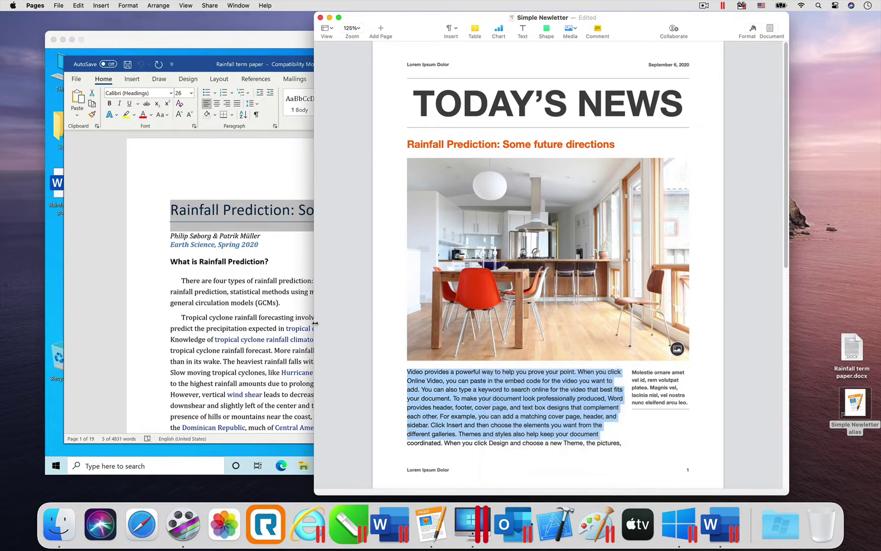
click(274, 319)
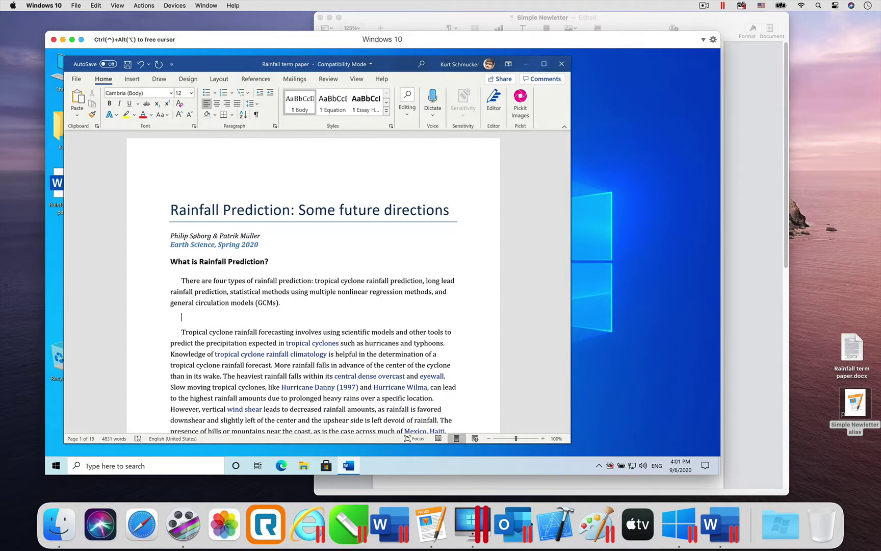
key(ctrl+v)
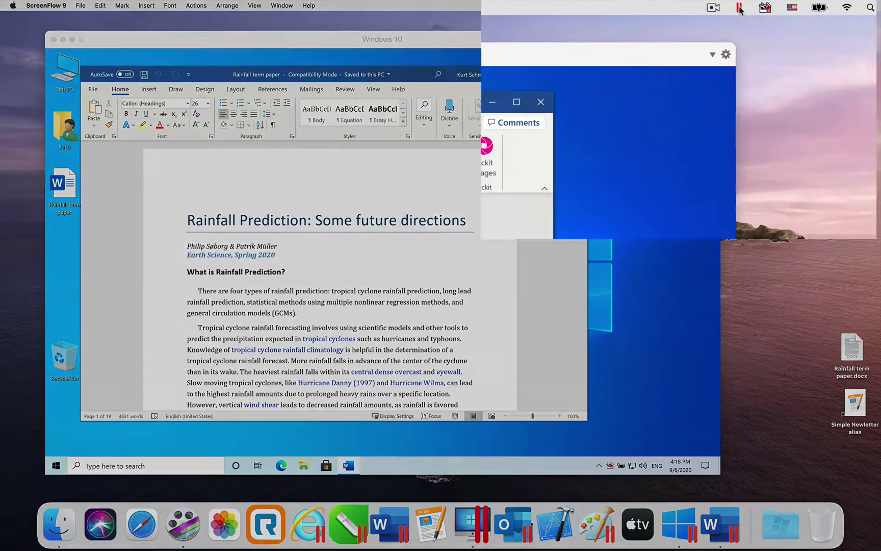
Switch the Windows 10 virtual machine to Full Screen view in Parallels Desktop.
click(793, 6)
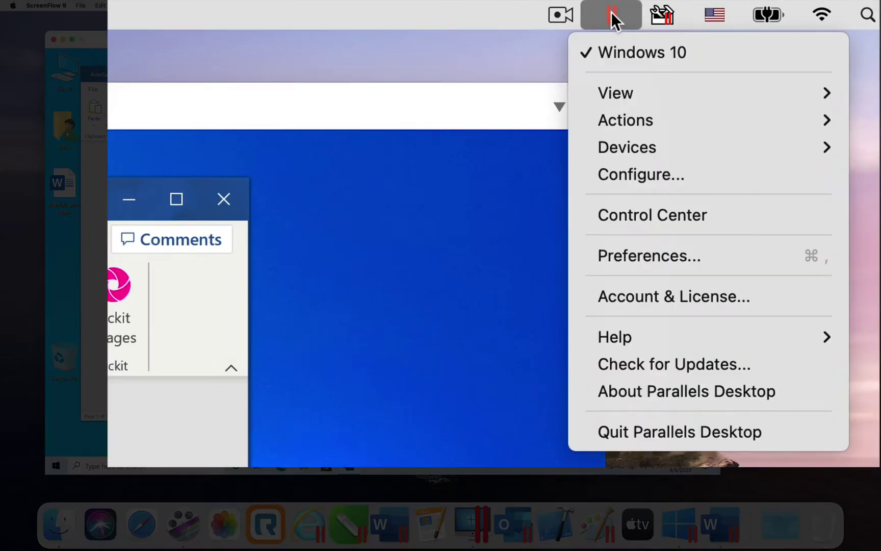
mouse_move(610, 96)
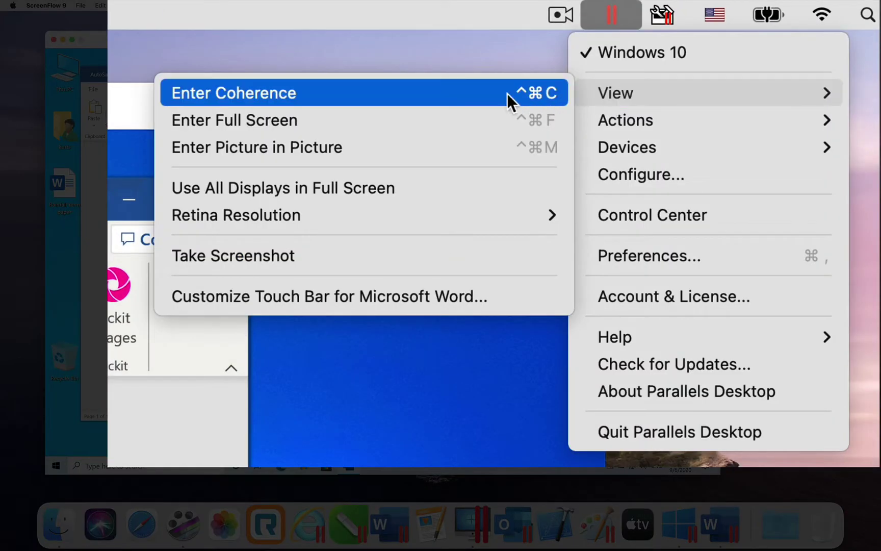
click(442, 124)
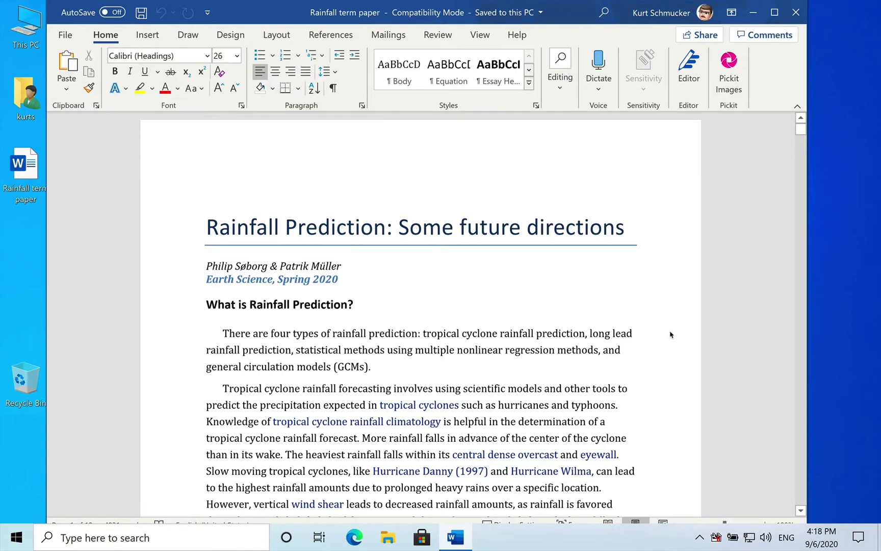
Look over the Word paper in full screen, switch to the Mac desktop space and return to the Windows space.
scroll(671, 334, down, 3)
scroll(670, 332, up, 3)
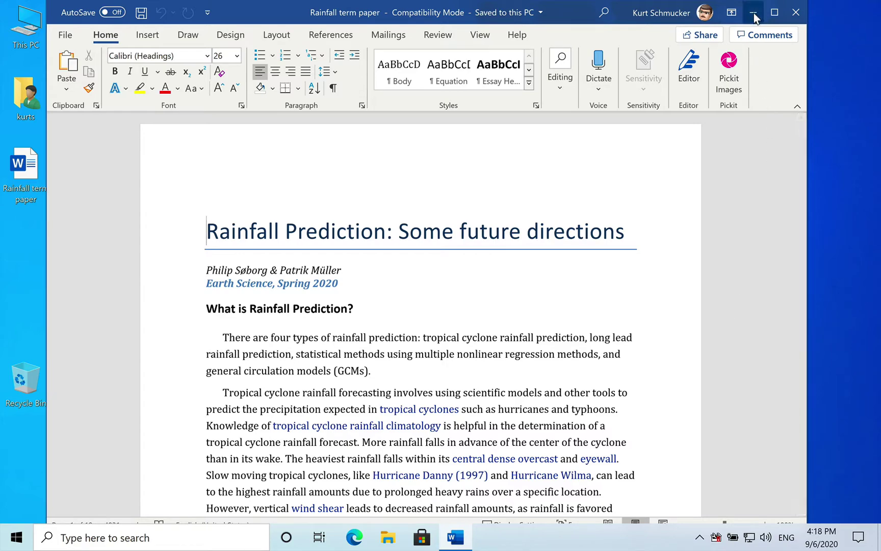
key(ctrl+Left)
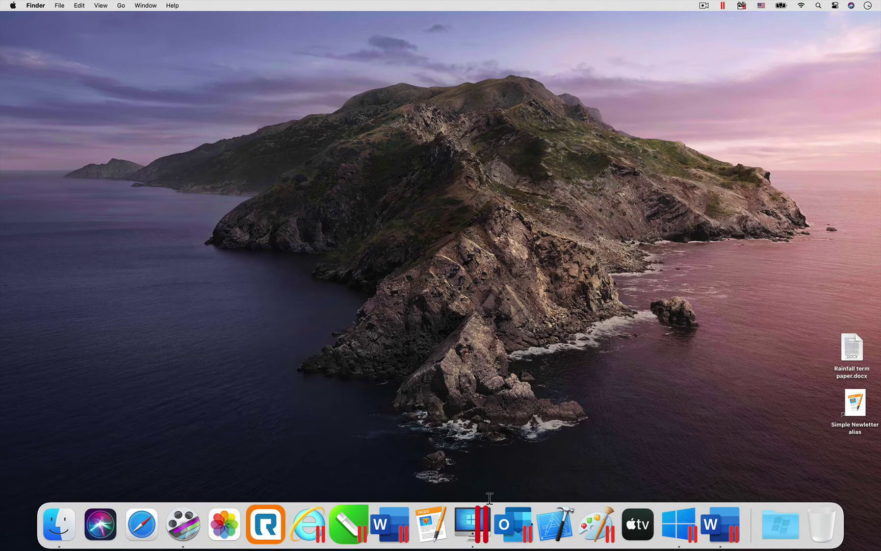
key(ctrl+Right)
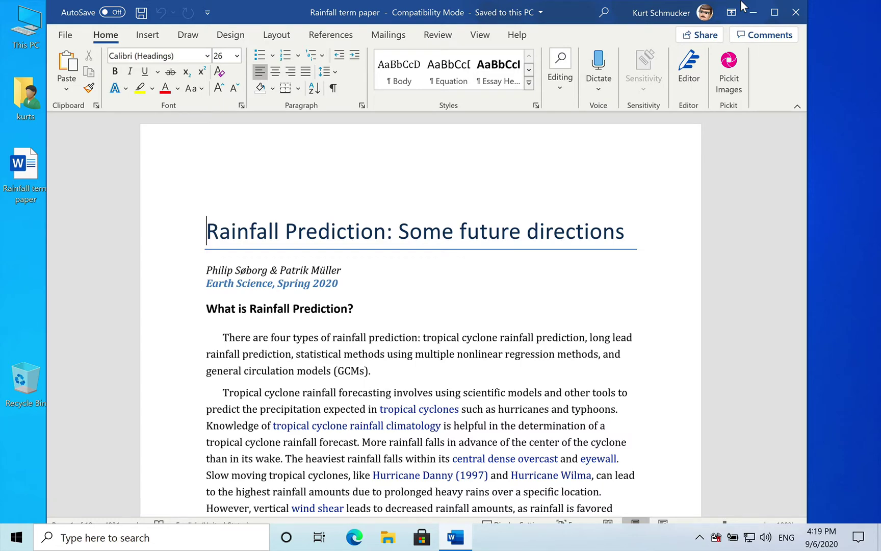
Exit Full Screen view so that Windows 10 runs in a window on the Mac desktop.
mouse_move(741, 0)
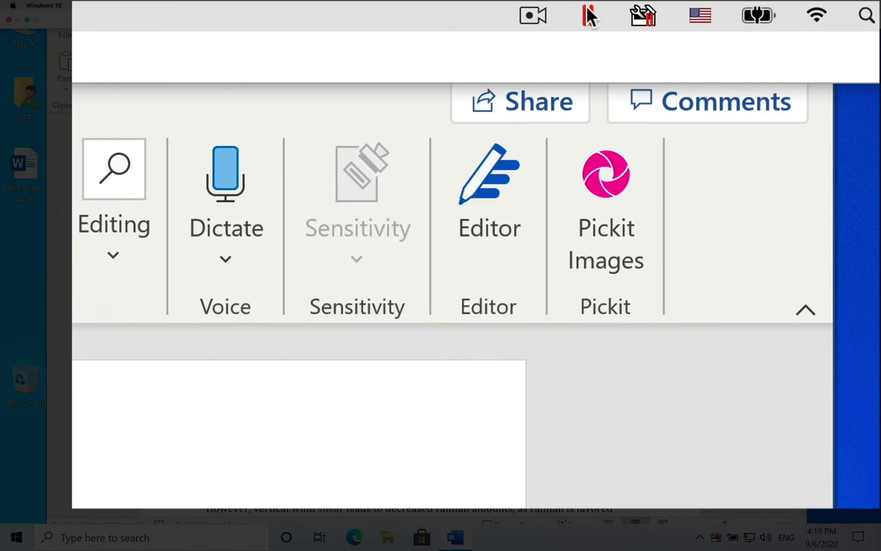
click(723, 5)
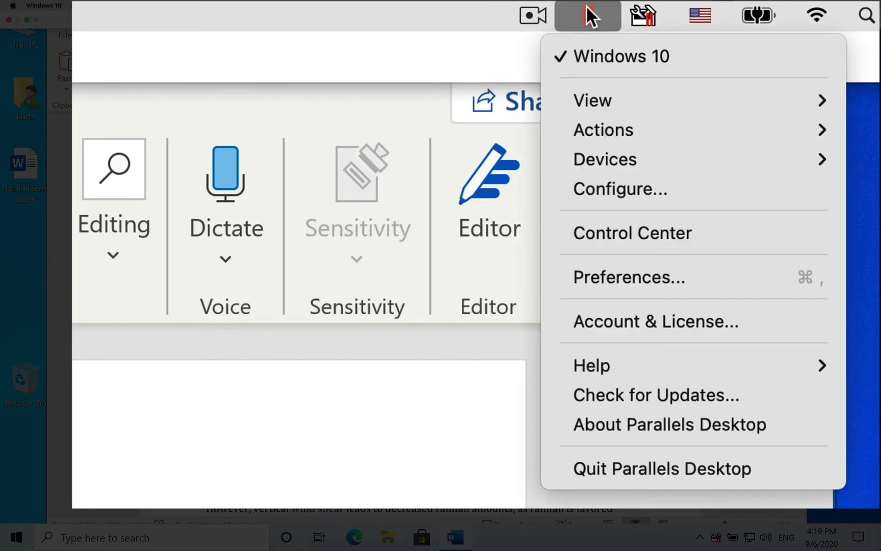
mouse_move(561, 100)
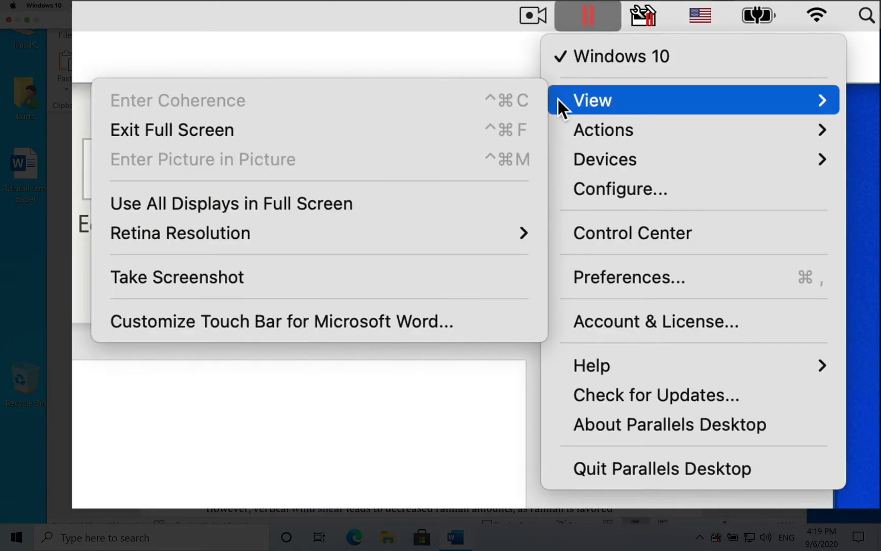
click(343, 133)
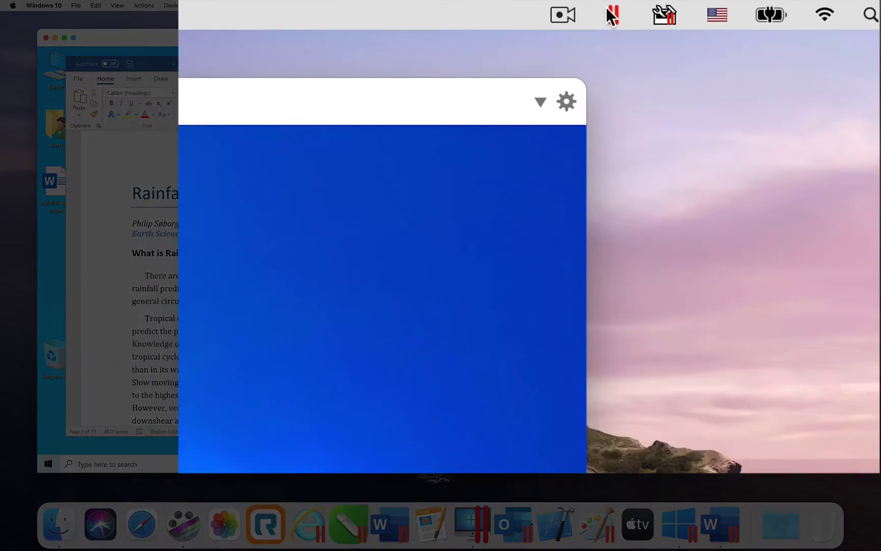
Switch the Windows 10 virtual machine to Coherence view.
click(722, 5)
mouse_move(720, 35)
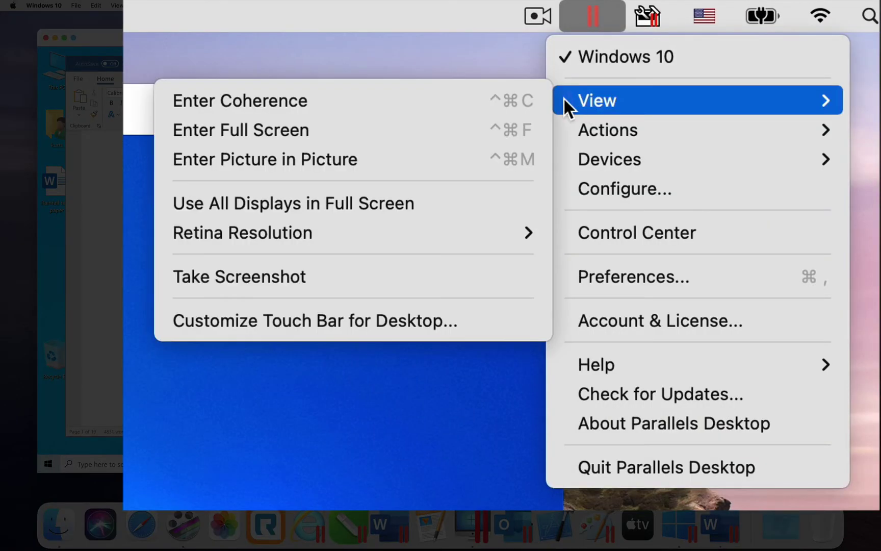
click(472, 102)
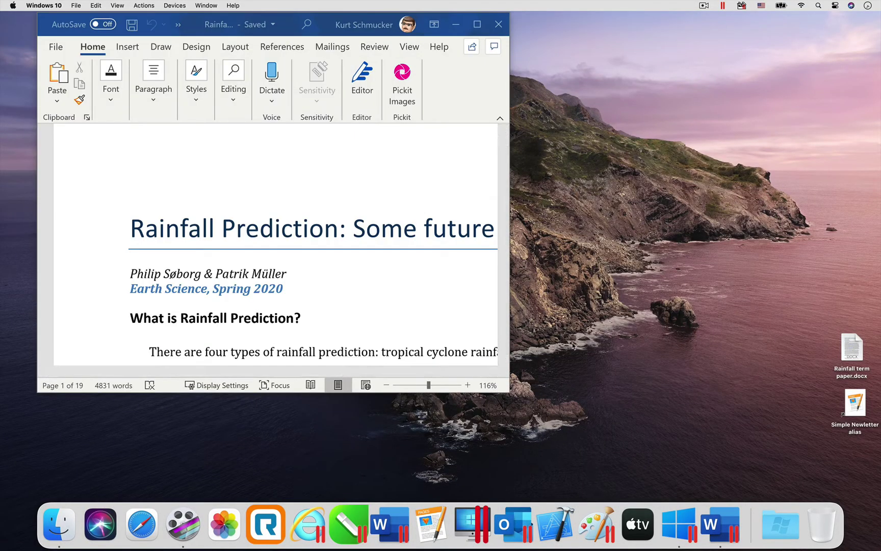
Enlarge the Word window and set the document zoom to 87%.
drag(508, 392, 576, 433)
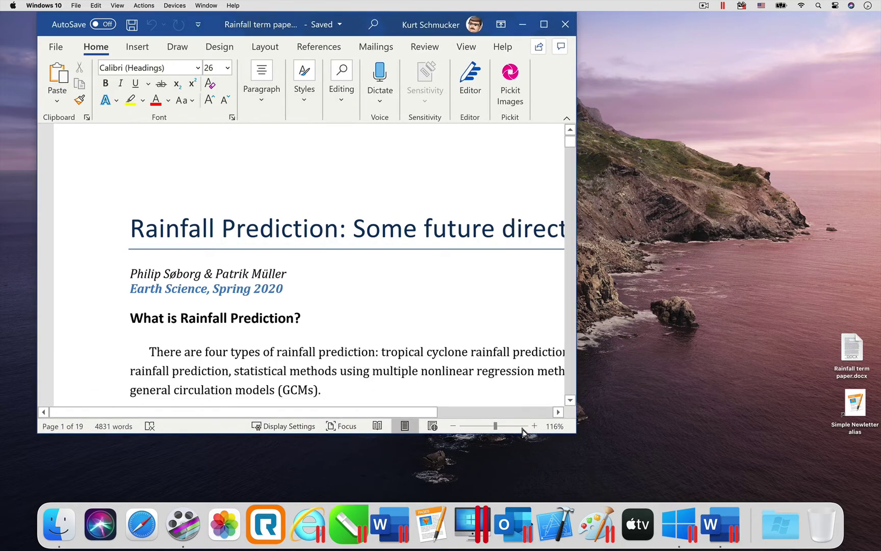
drag(496, 427, 490, 428)
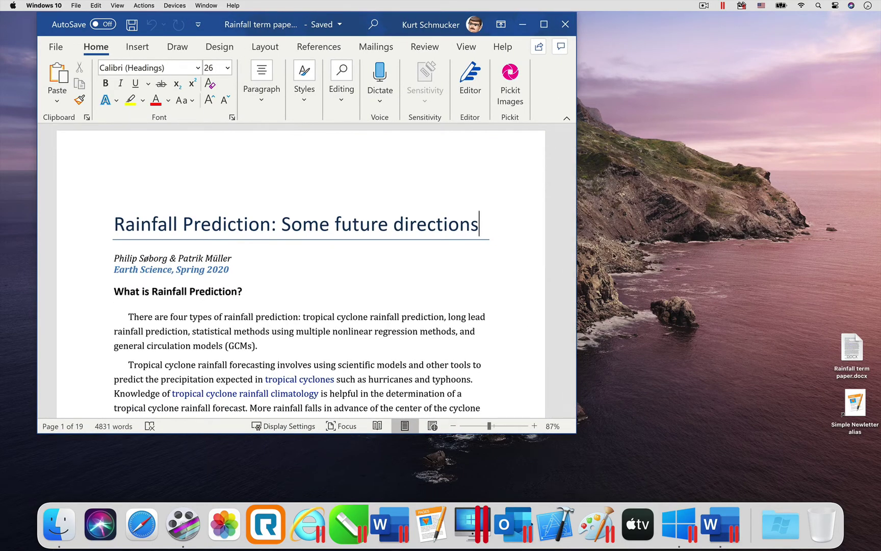
Open the Simple Newletter document from the Mac desktop and alternate between the Pages and Word windows, ending in Word.
double_click(856, 403)
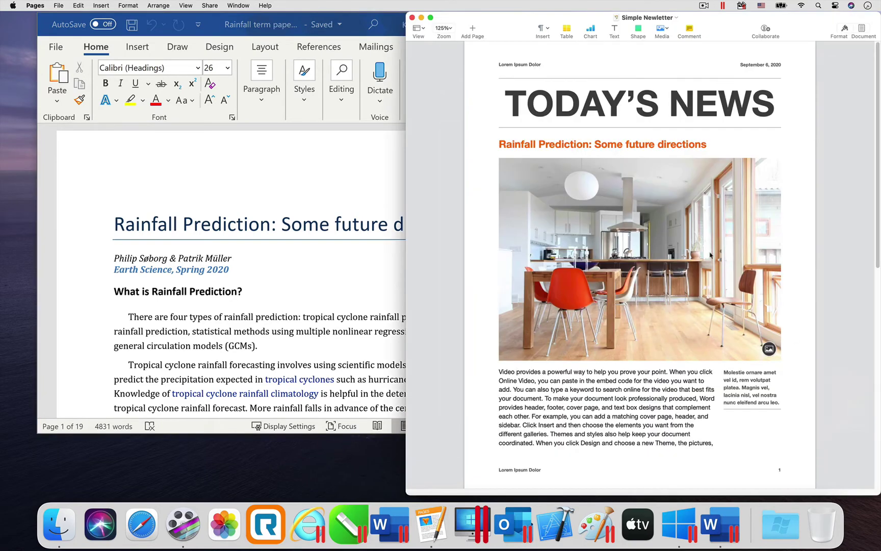
click(359, 196)
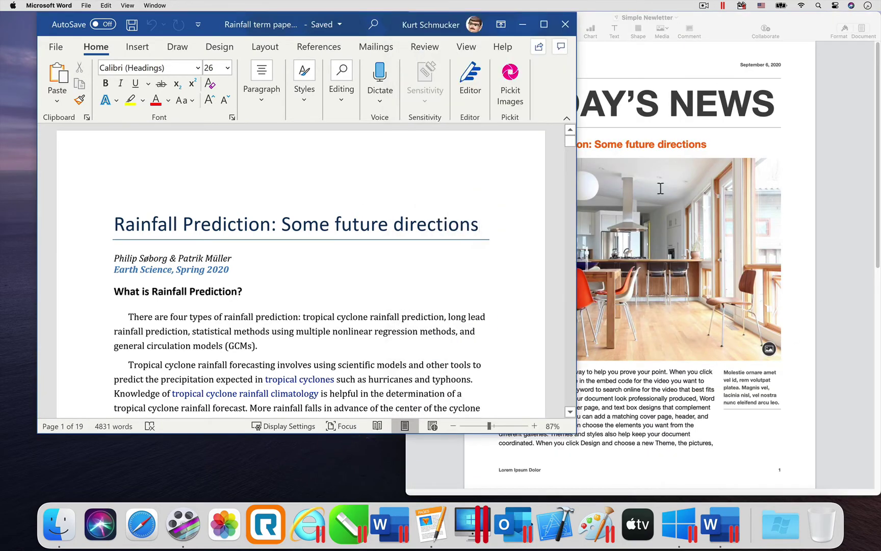
click(845, 235)
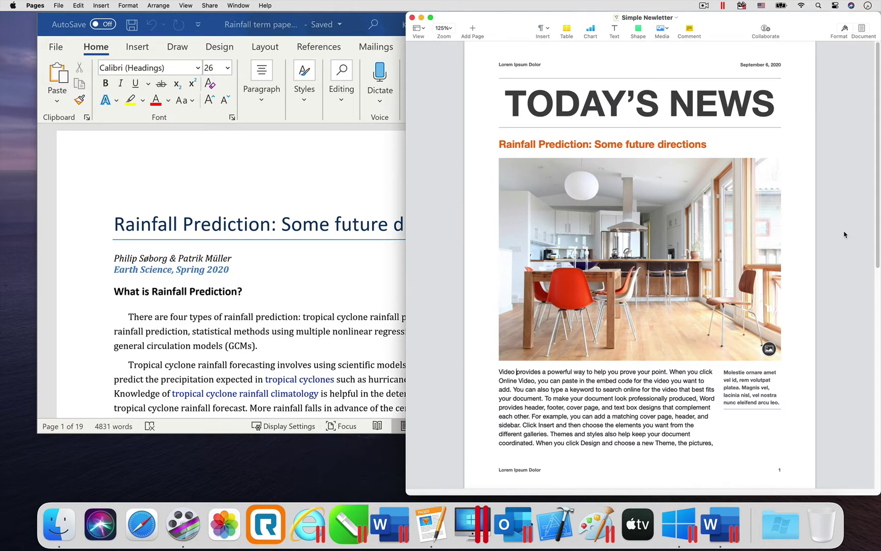
click(347, 158)
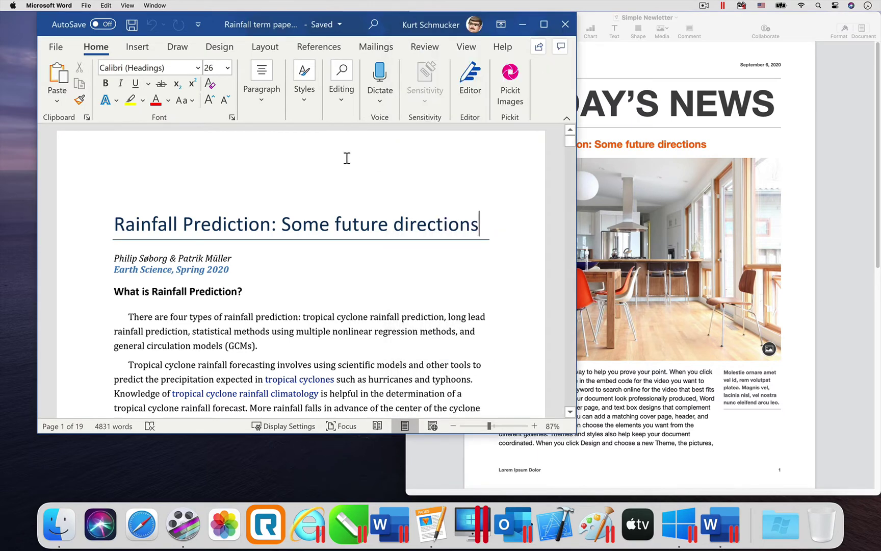
Copy the heading "What is Rainfall Prediction?" from the Word paper and paste it before "Some future directions" in the newsletter's orange headline.
drag(115, 291, 248, 290)
right_click(187, 299)
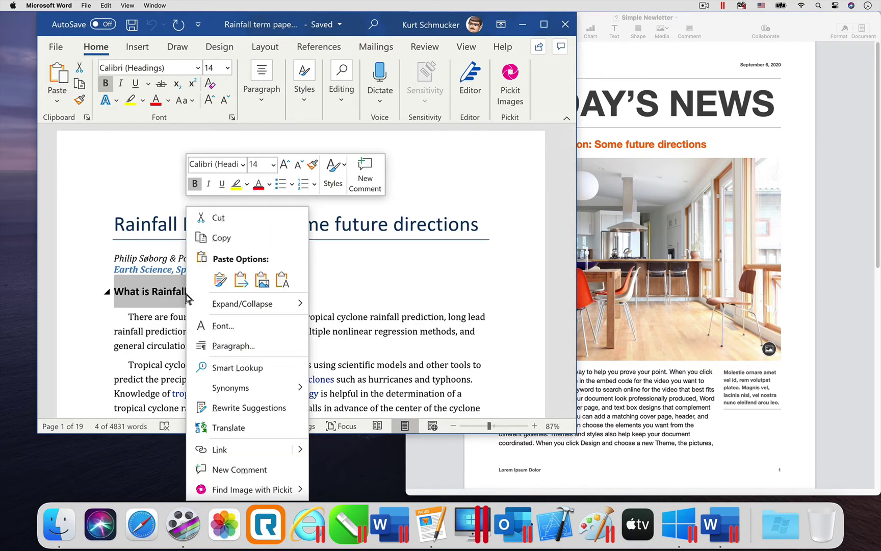
click(214, 239)
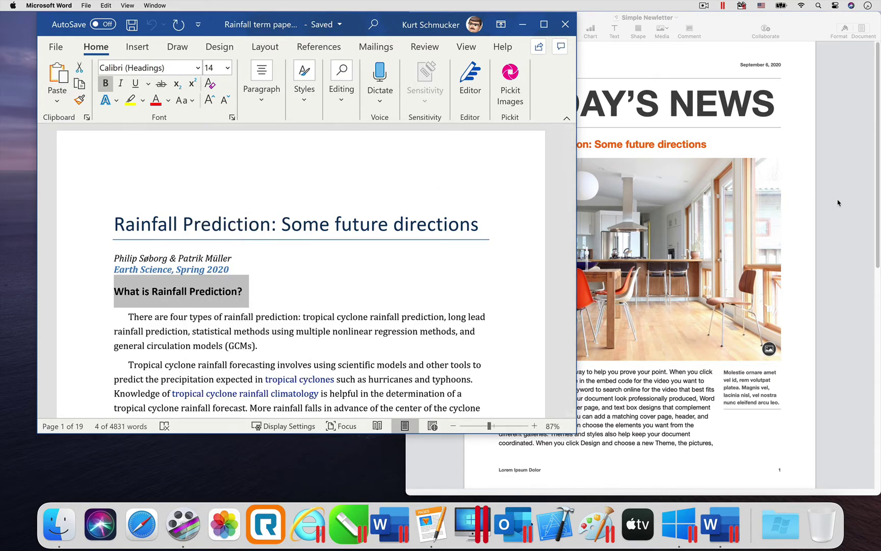
click(797, 191)
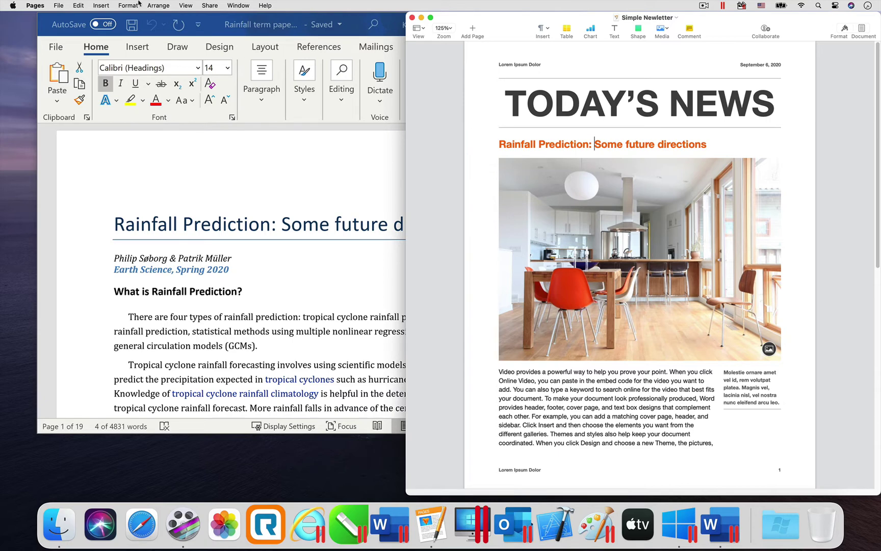
click(76, 5)
click(79, 61)
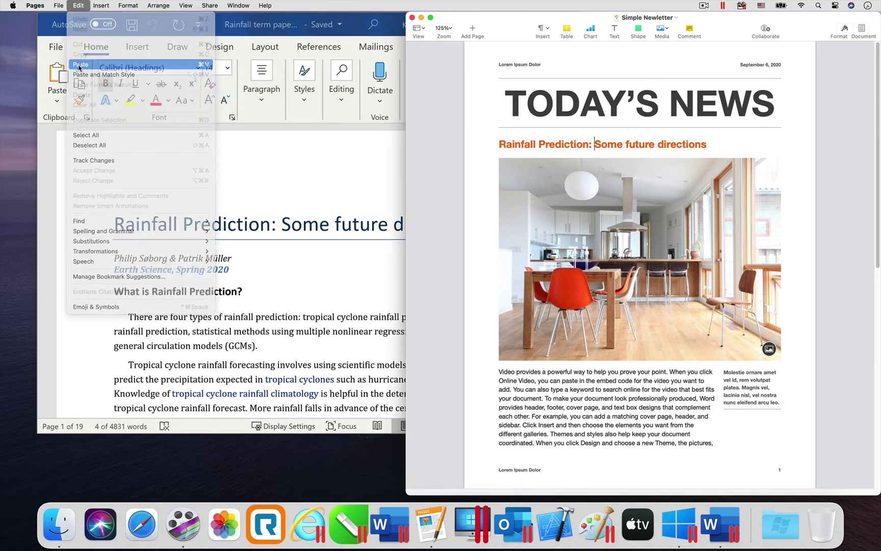
Break the orange newsletter headline before "Some future directions" and close the Simple Newletter document.
key(Return)
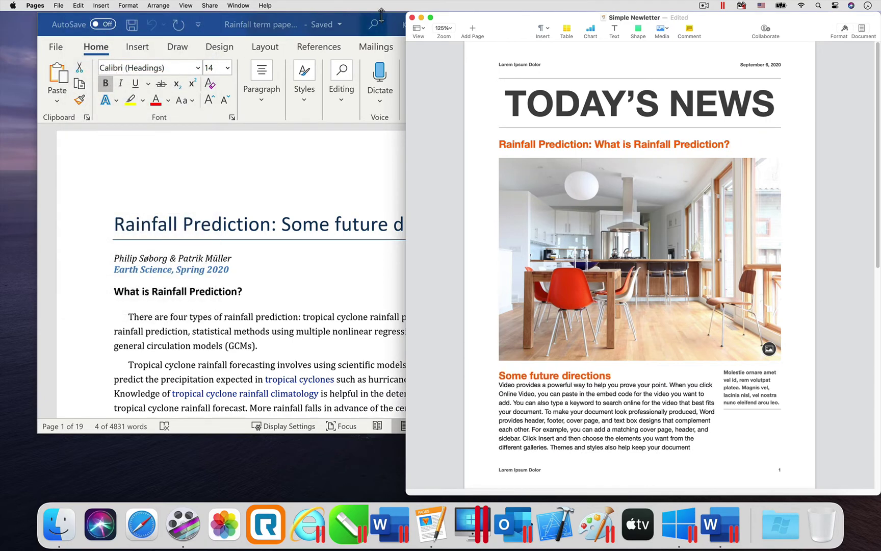
click(412, 17)
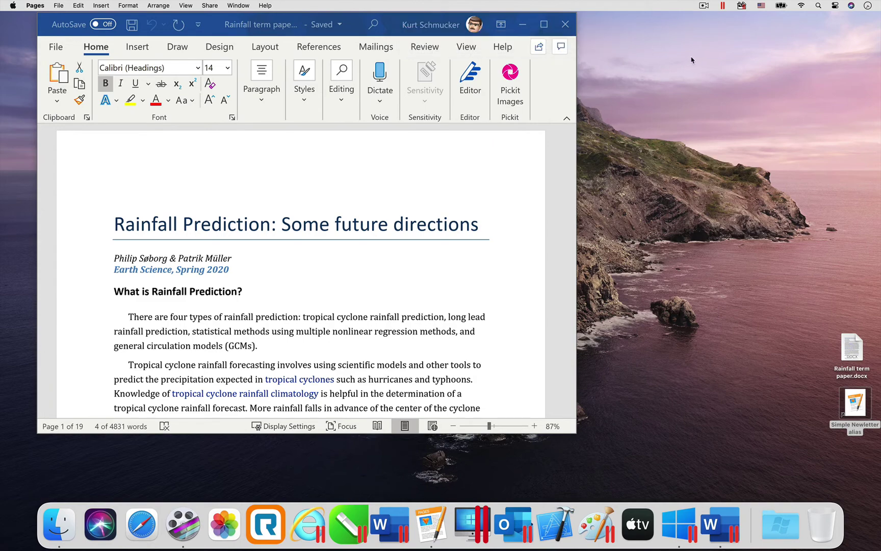
Exit Coherence view so that Windows 10 runs in its own window.
click(723, 6)
mouse_move(727, 35)
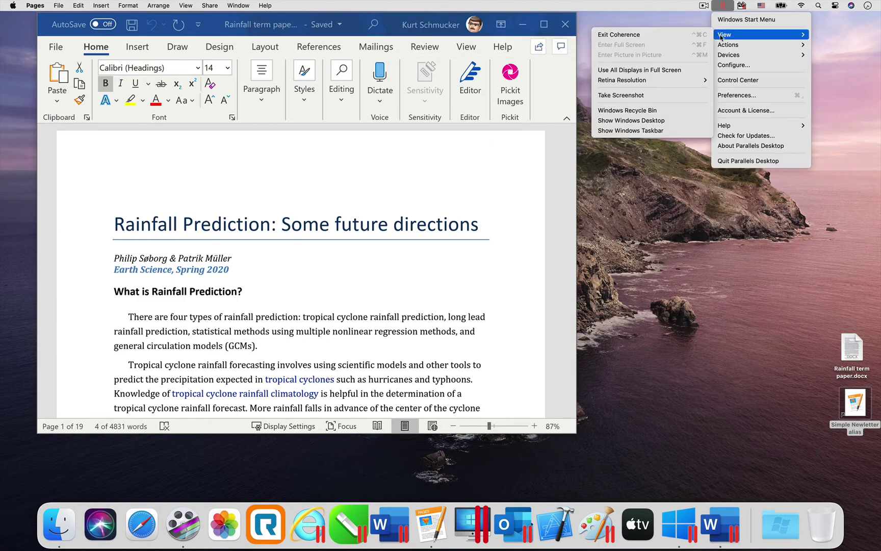
click(668, 36)
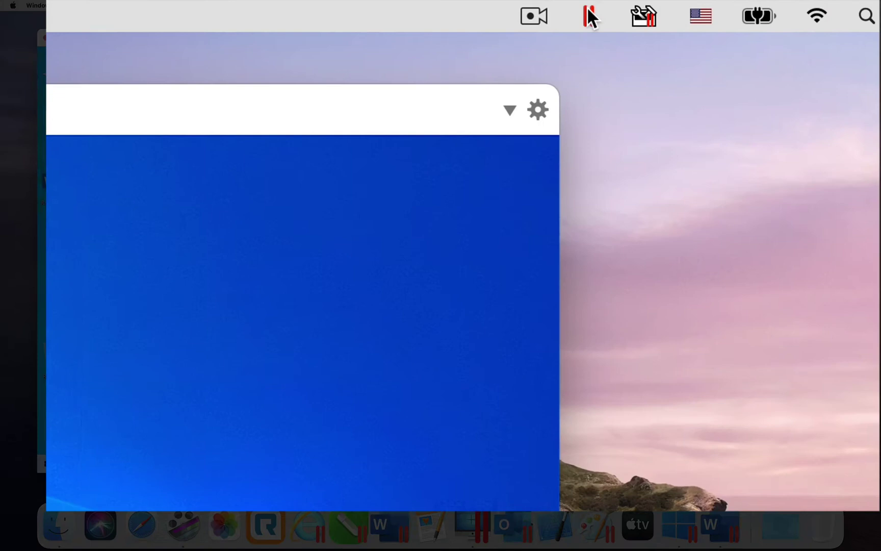
Switch the Windows 10 virtual machine to Picture in Picture view and move its miniature window slightly right and down.
click(722, 7)
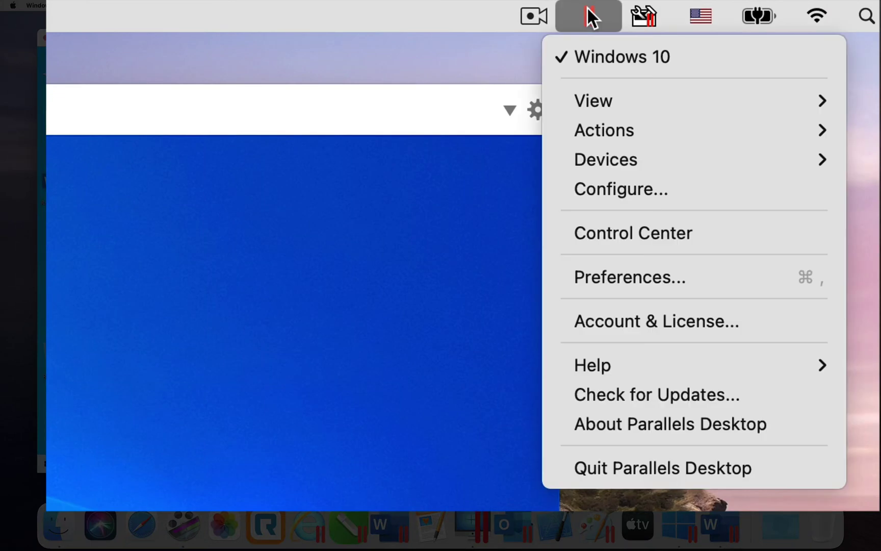
mouse_move(593, 97)
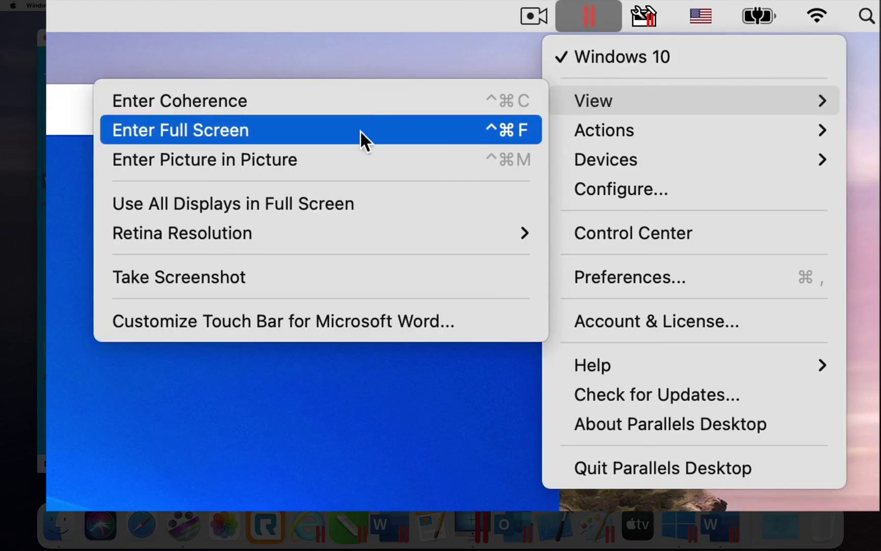
click(348, 157)
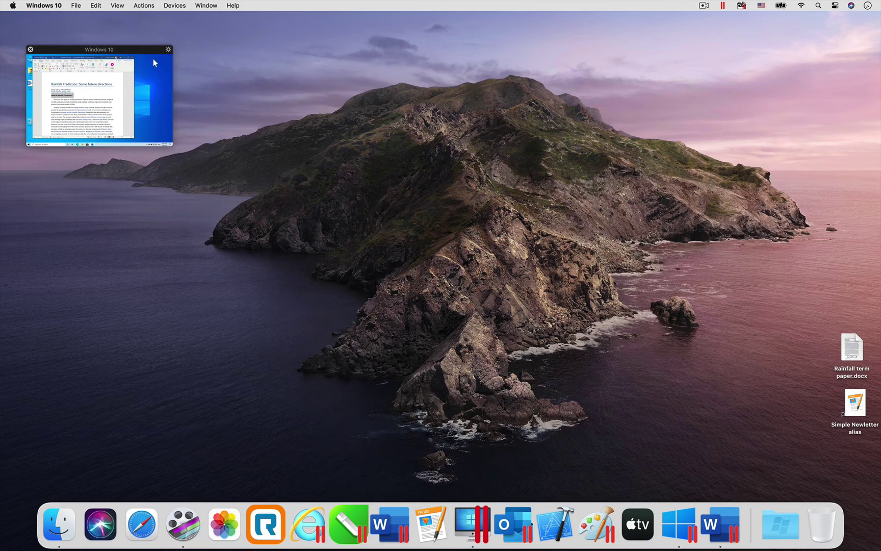
drag(143, 52, 205, 69)
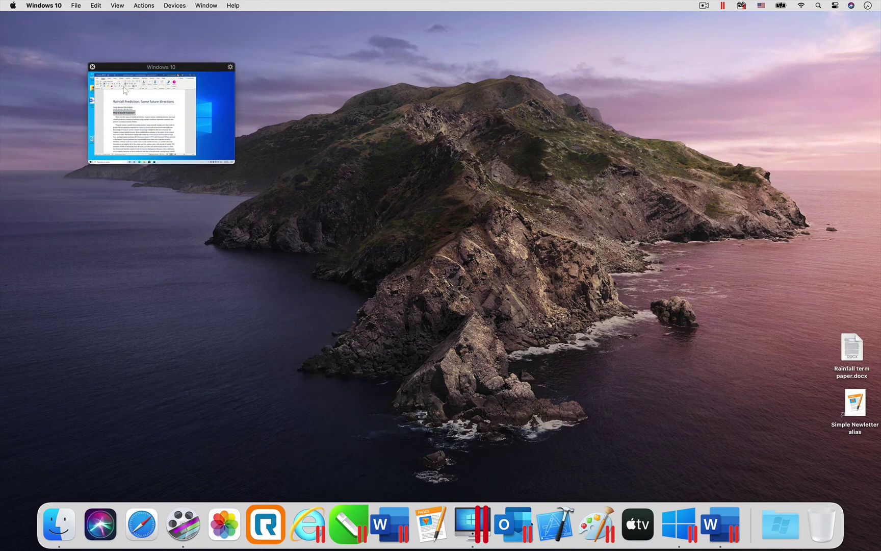
Bring up and dismiss the context menu on the rainfall paper's body text inside the miniature window, and close Word.
click(151, 126)
right_click(151, 126)
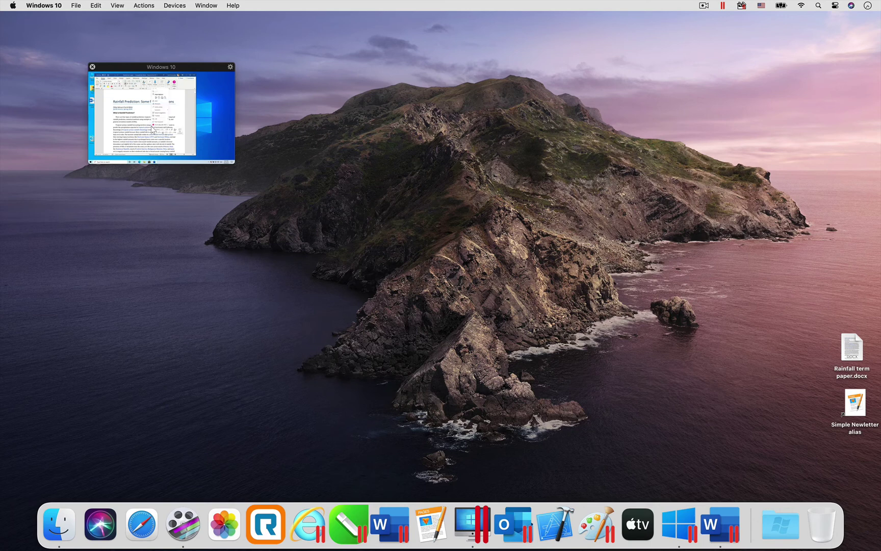
click(206, 120)
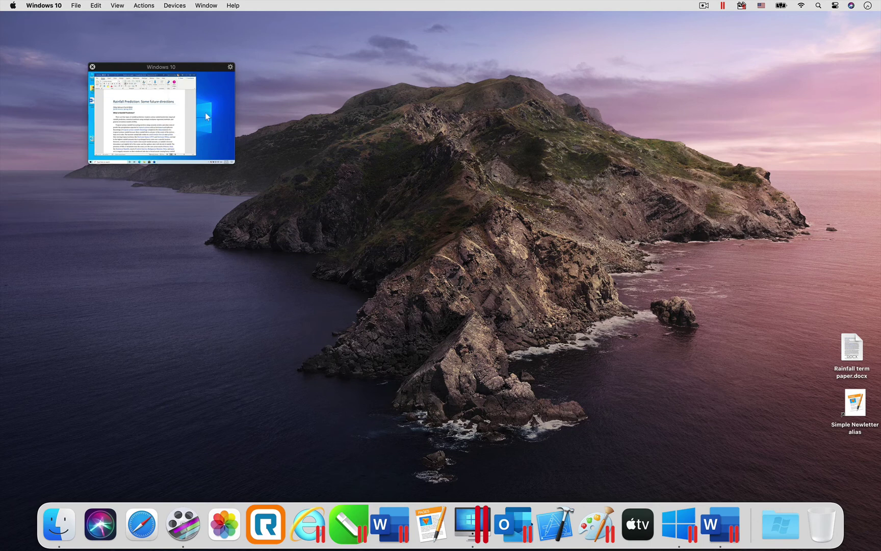
click(194, 76)
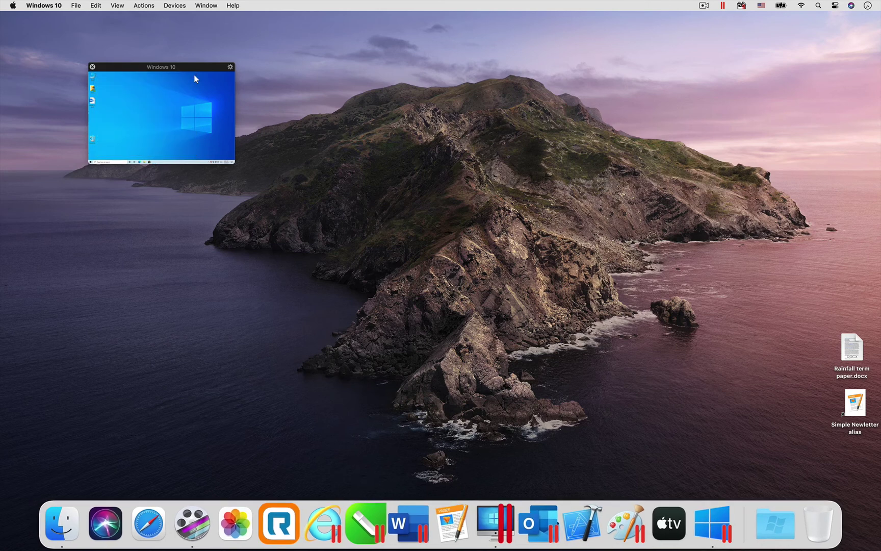
Exit Picture in Picture view to return the Windows 10 virtual machine to its regular window.
click(725, 6)
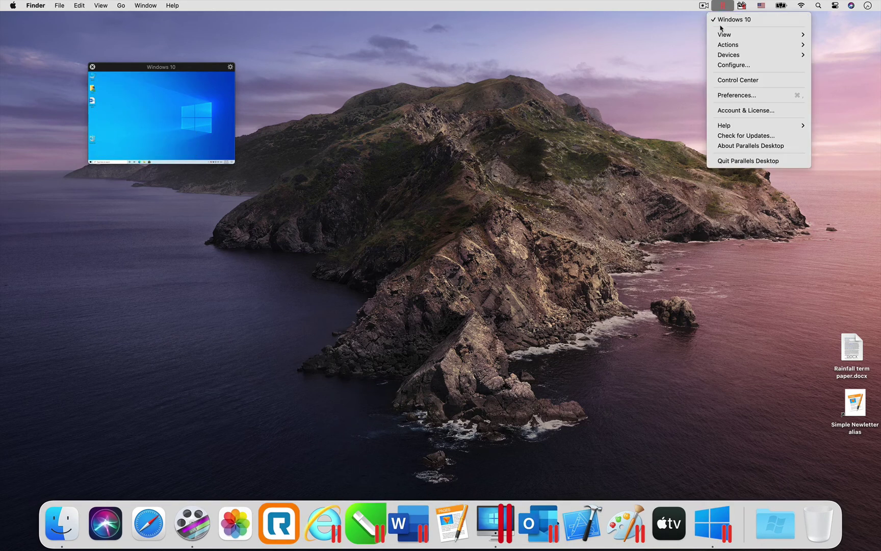
mouse_move(723, 34)
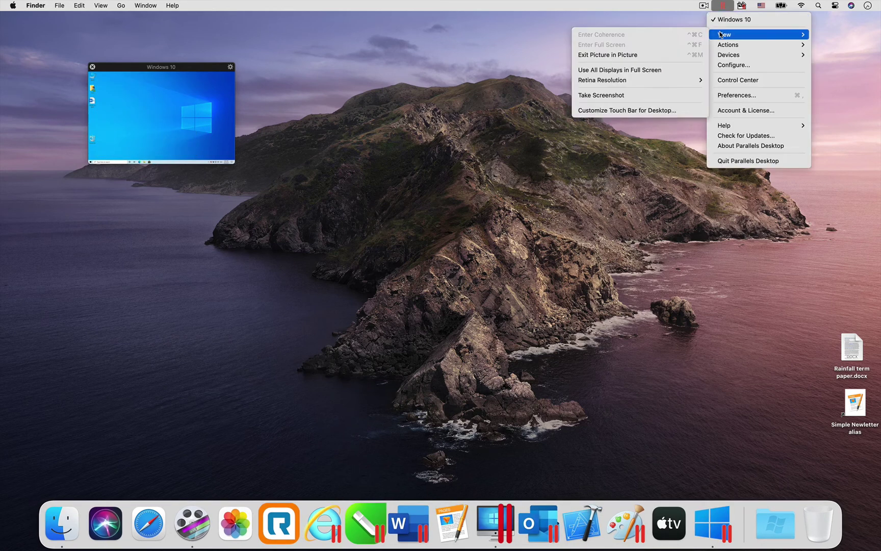
click(633, 55)
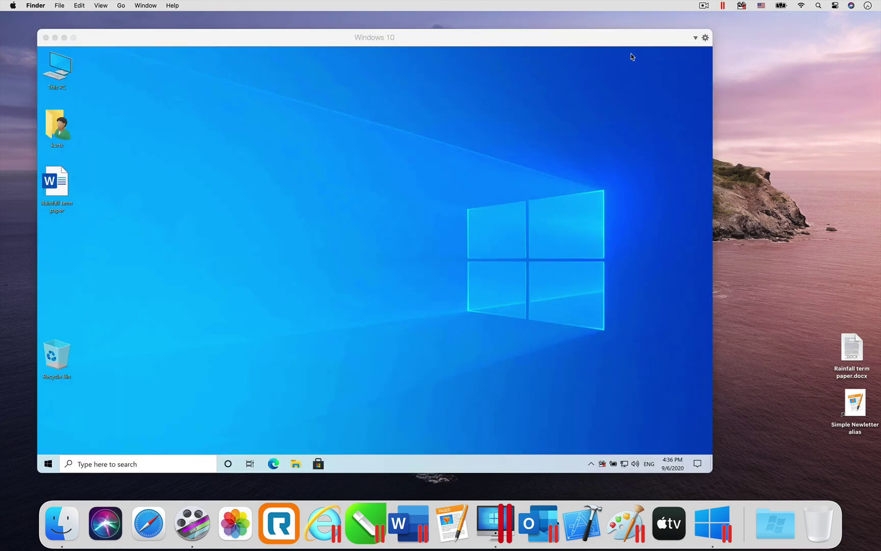